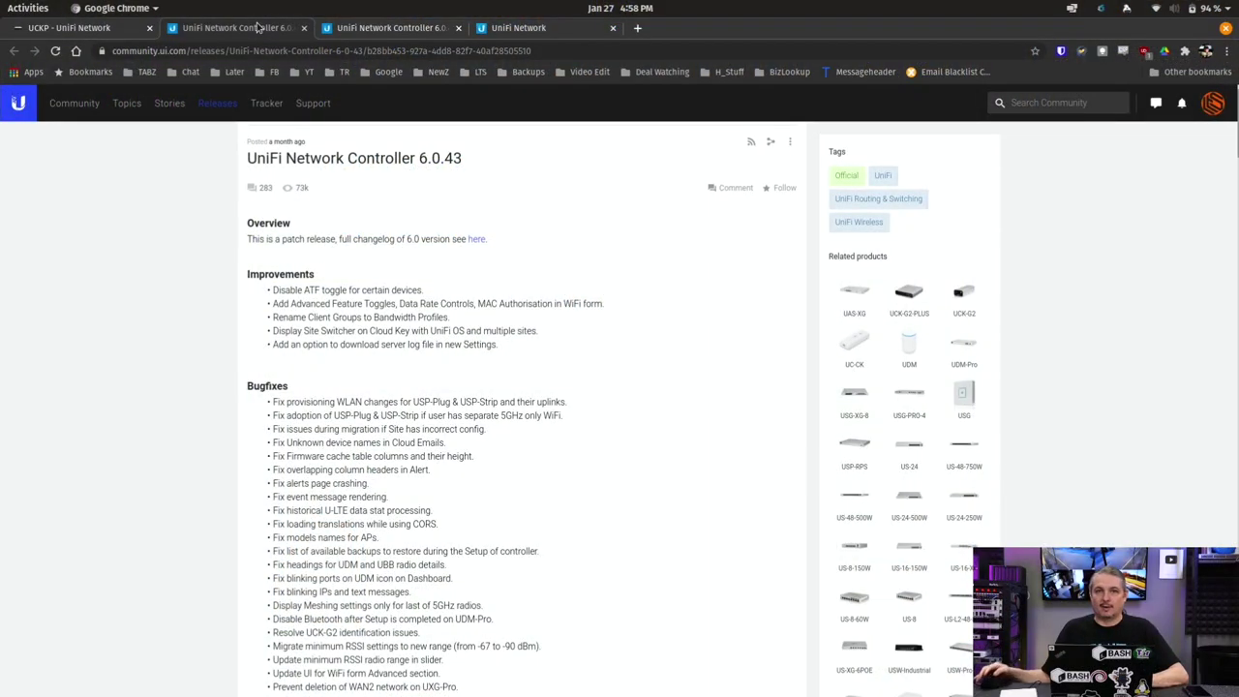
# - Examine the improvements, bugfixes and additional information in the UniFi Network Controller 6.0.43 release notes
pyautogui.scroll(-5, 481, 242)
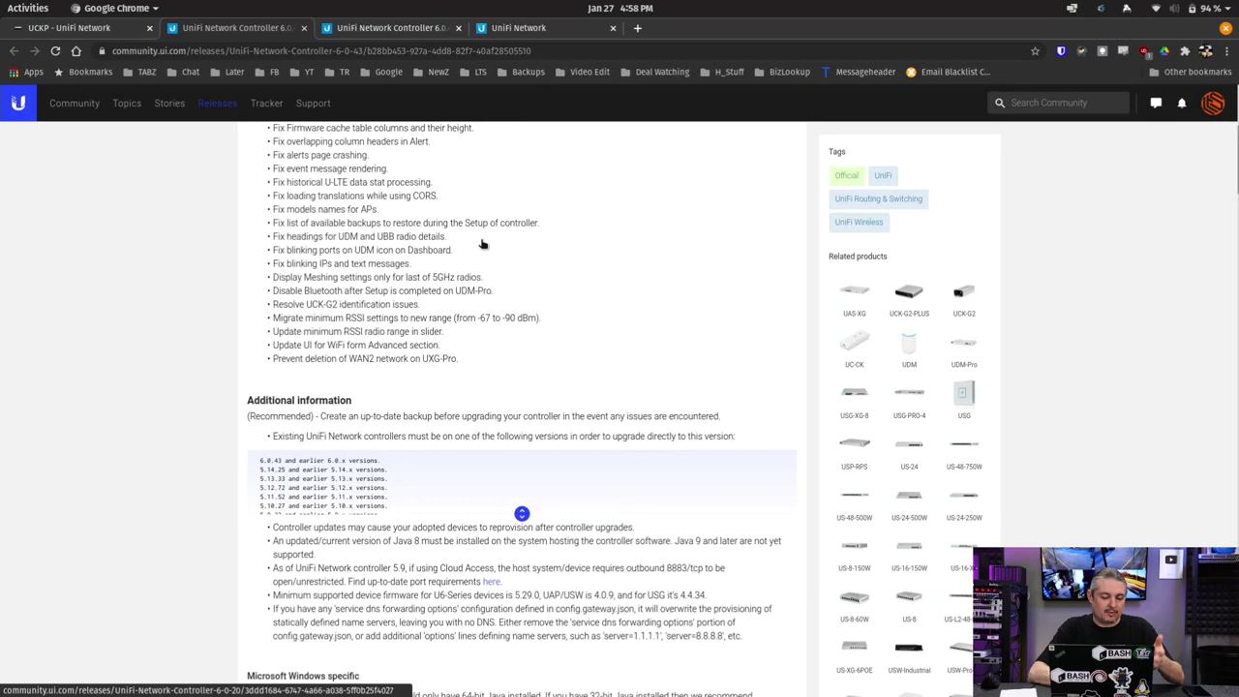
pyautogui.scroll(8, 481, 245)
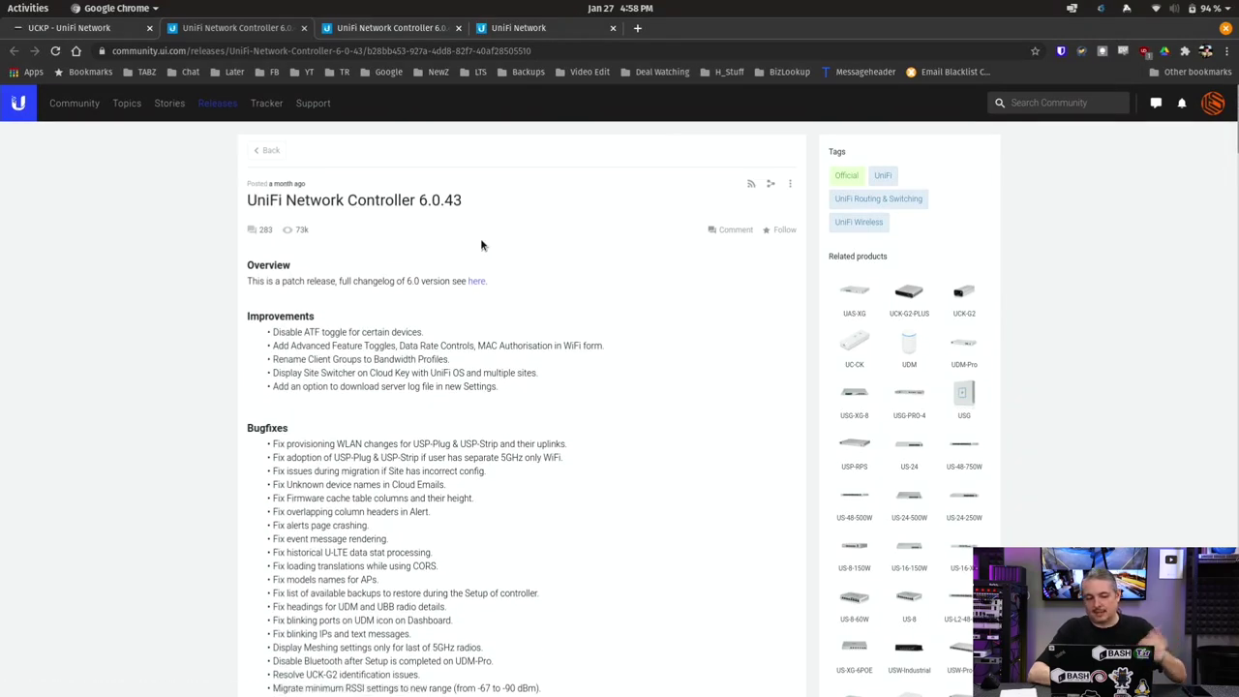
pyautogui.scroll(-1, 481, 245)
pyautogui.scroll(-1, 480, 240)
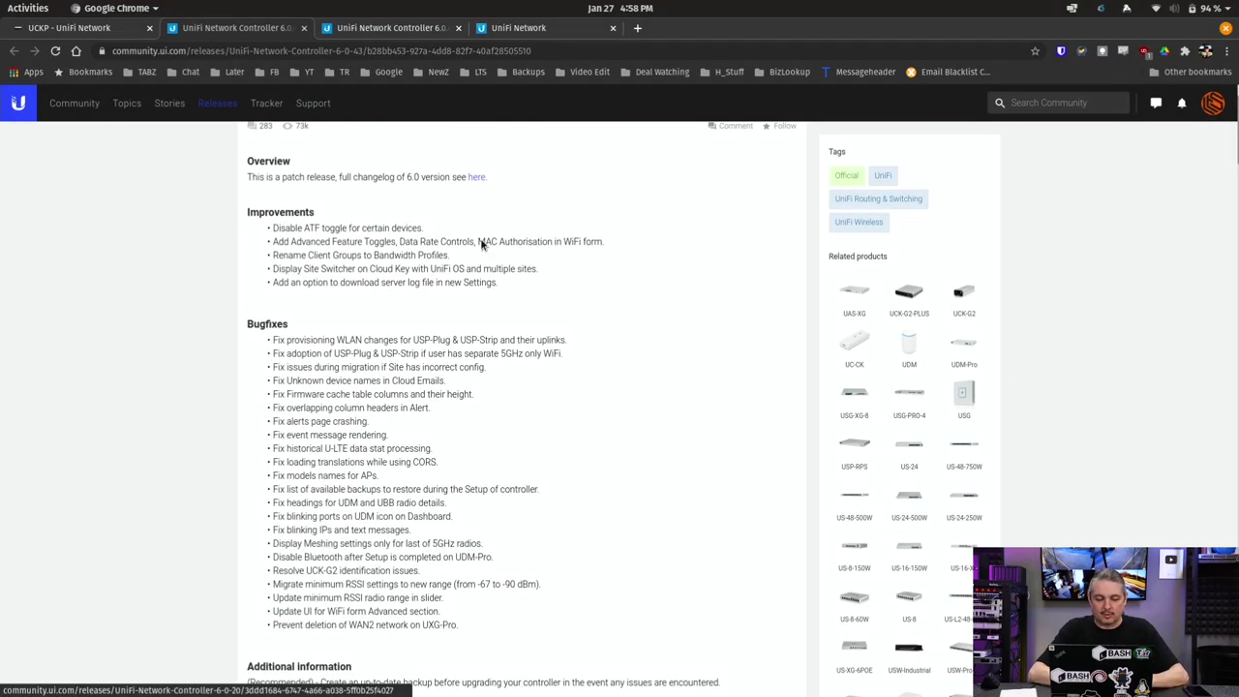
# - Open the UniFi Network Controller 6.0.45 release notes and examine the improvements, upgrade information, download links and comments
pyautogui.click(411, 31)
pyautogui.scroll(3, 635, 287)
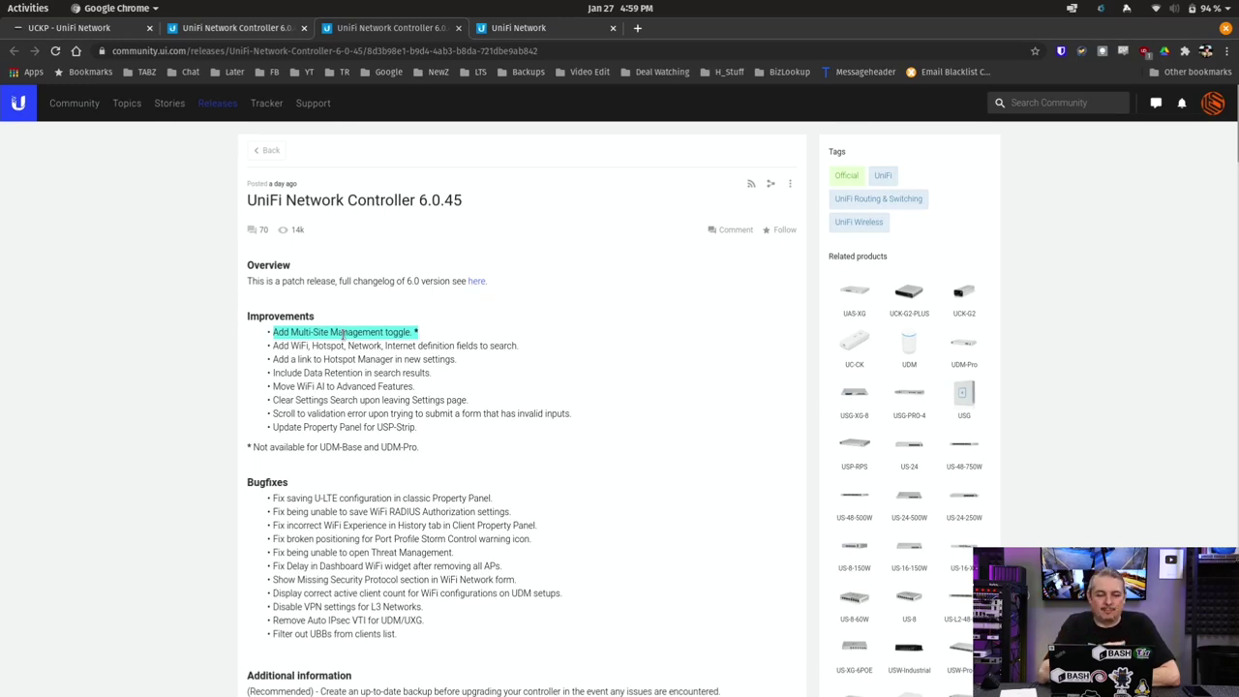
pyautogui.scroll(-6, 343, 334)
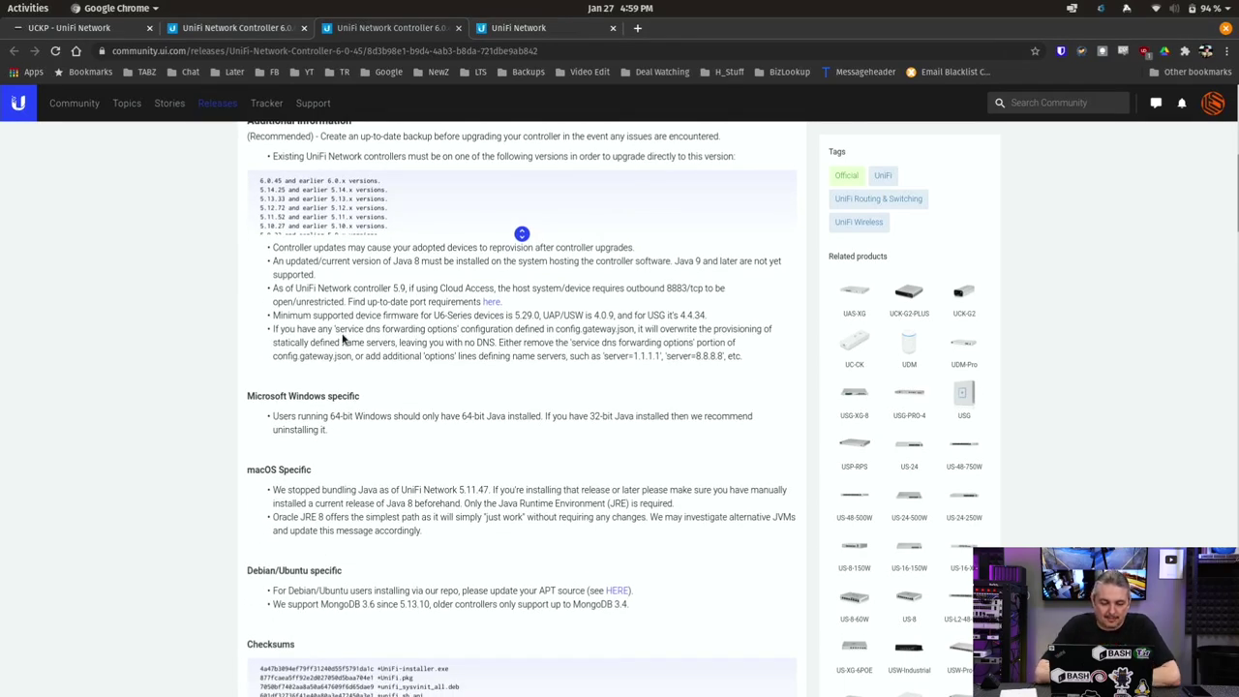
pyautogui.scroll(-3, 344, 339)
pyautogui.scroll(-4, 342, 338)
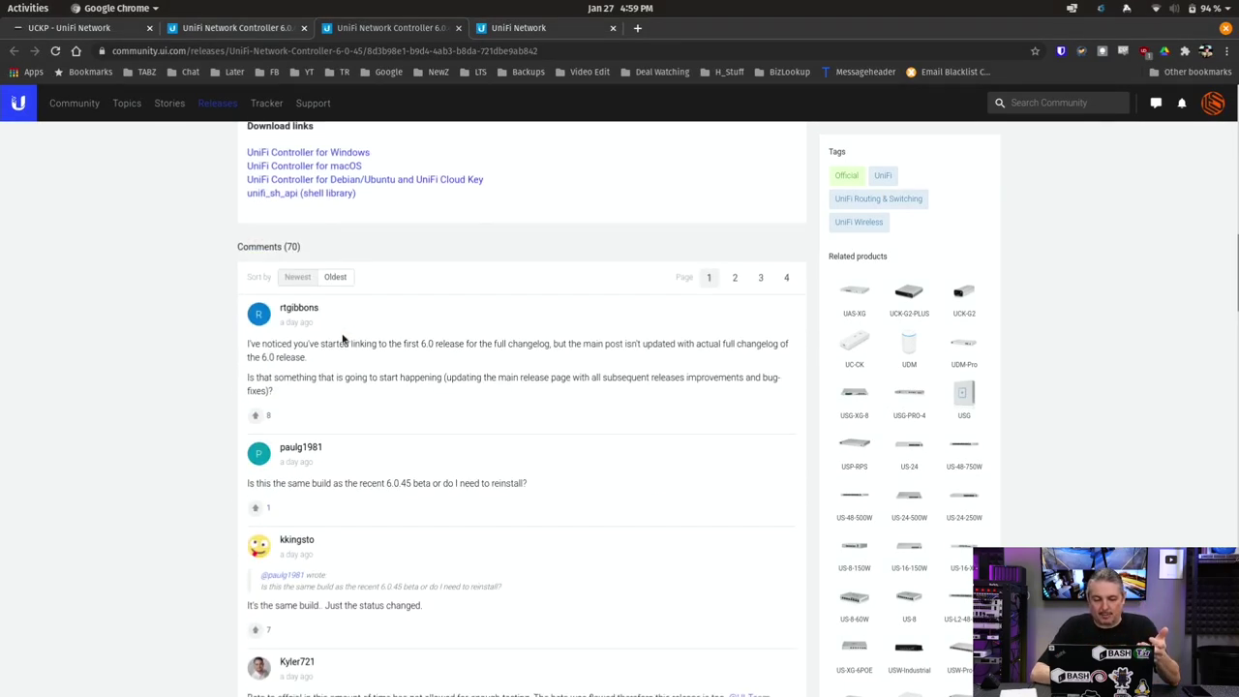
pyautogui.scroll(3, 341, 339)
pyautogui.scroll(-3, 342, 339)
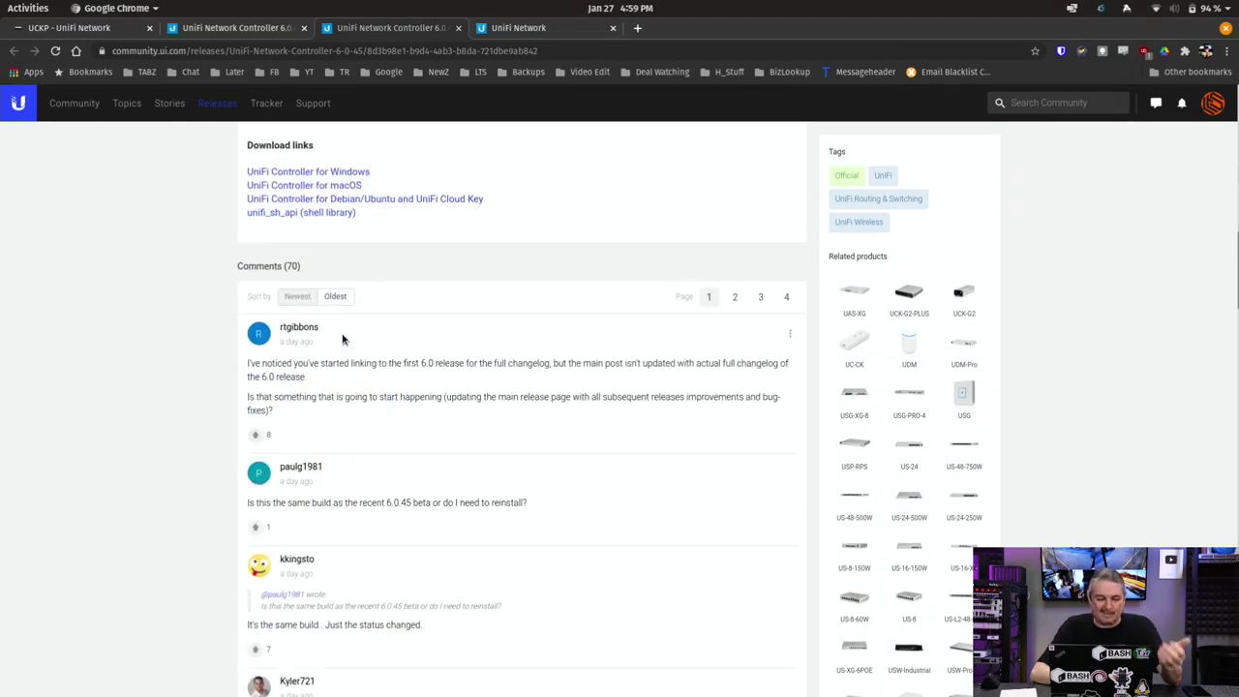
pyautogui.scroll(12, 341, 339)
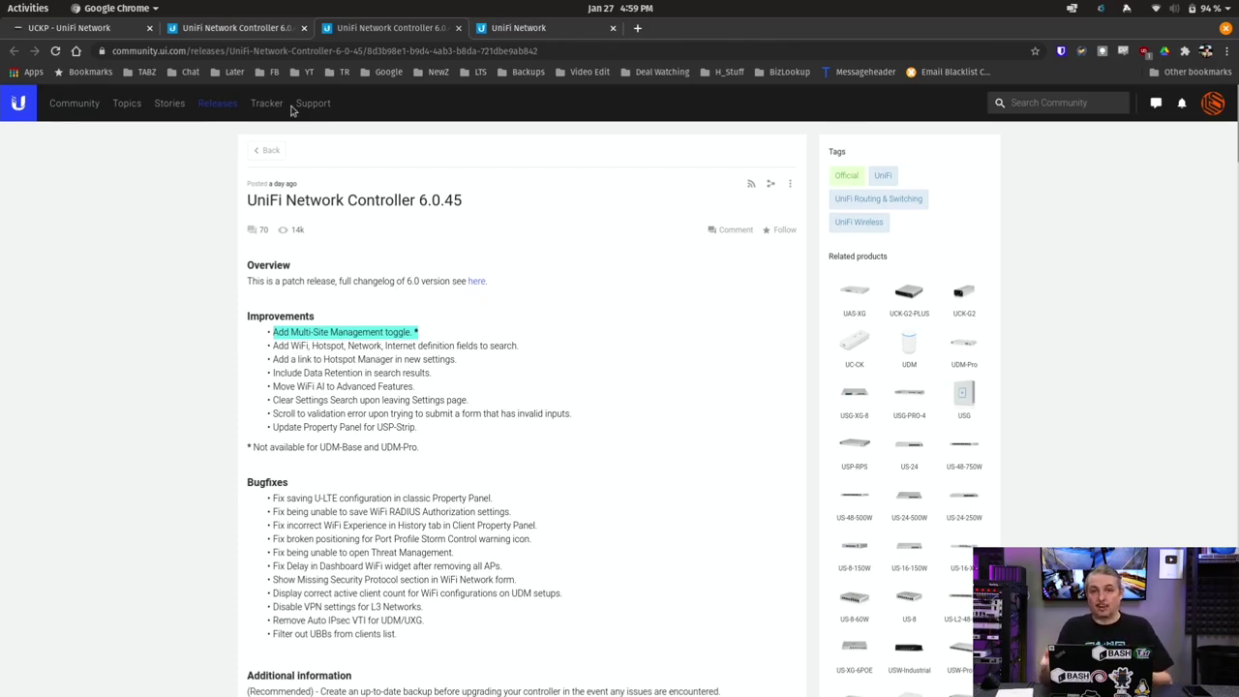
# - Compare the site switcher on the UCKP controller's dashboard with the LTSoffice site's dashboard, ending on the UCKP controller
pyautogui.click(63, 27)
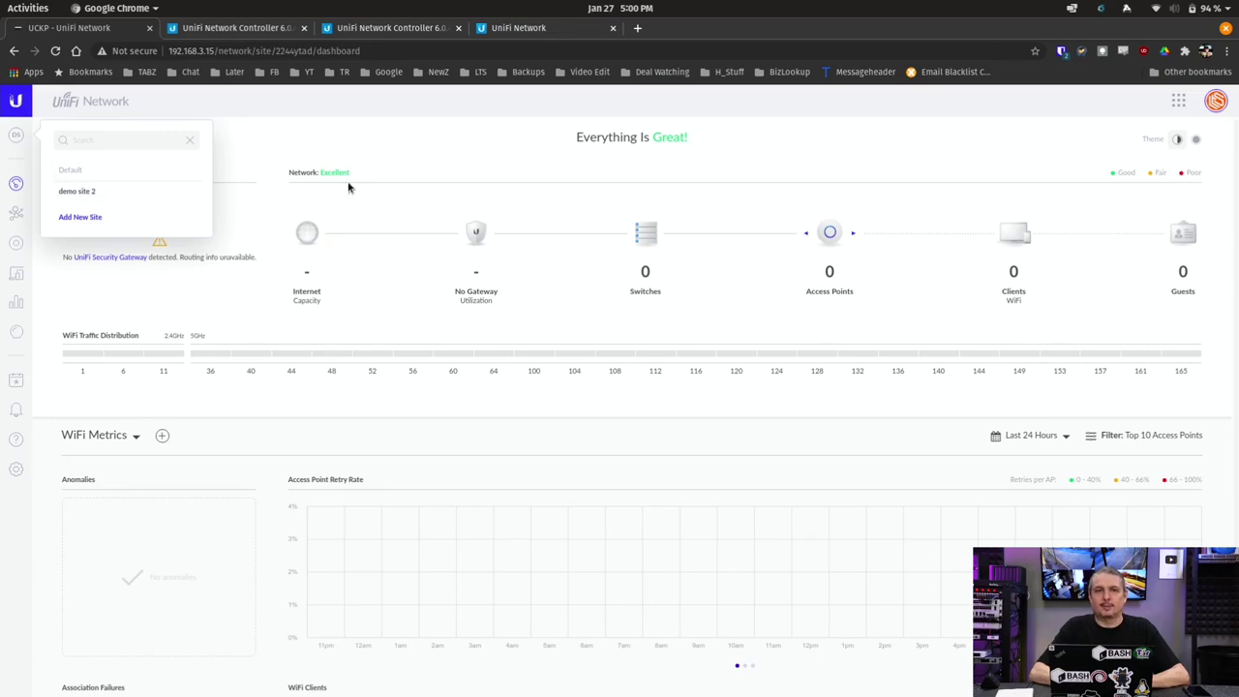
pyautogui.click(559, 27)
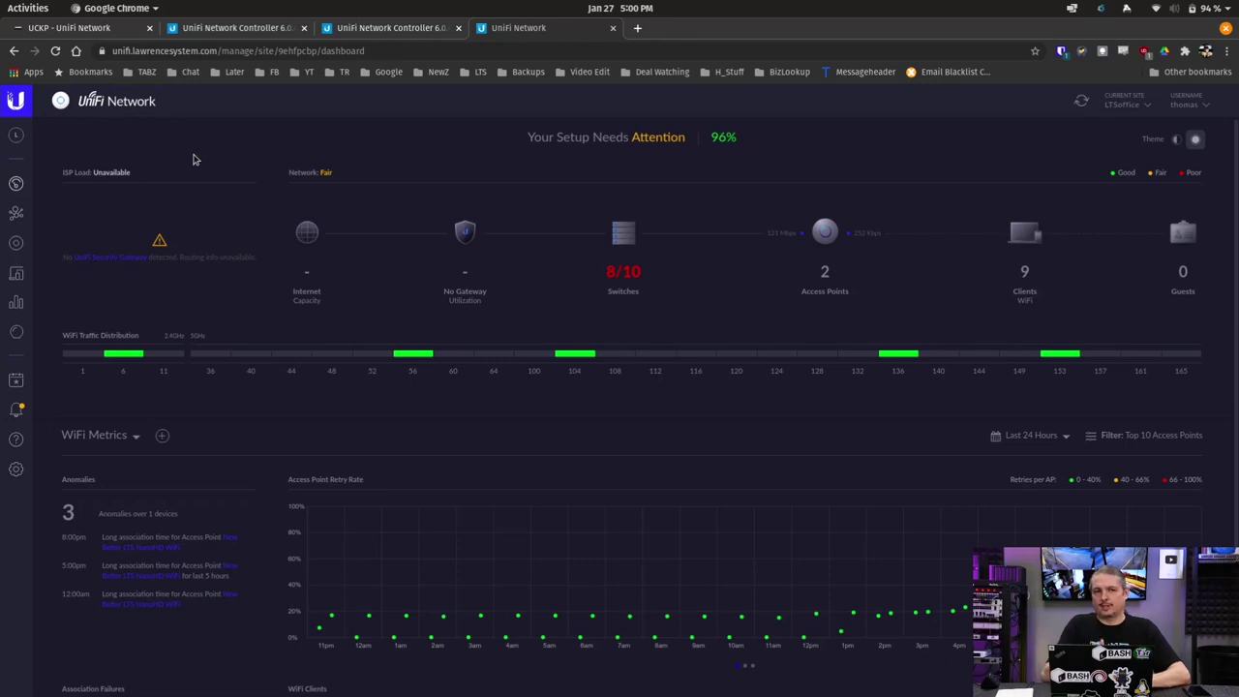
pyautogui.click(105, 30)
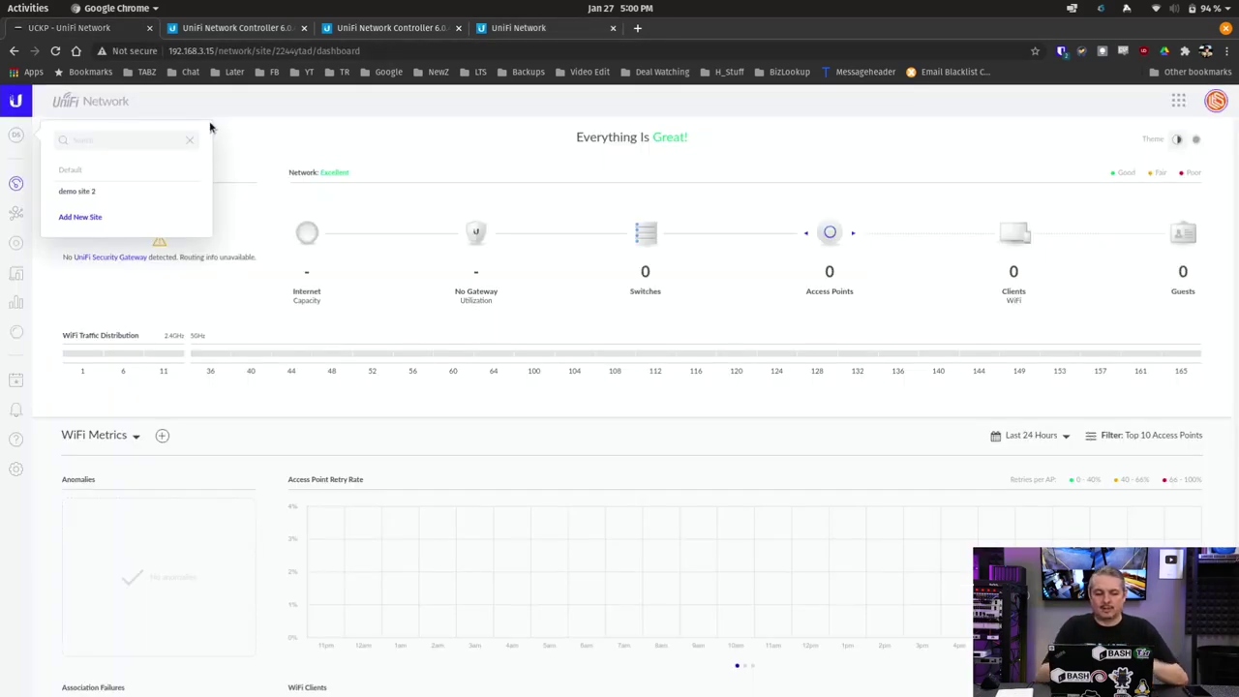
# - Examine the Multi-Site Management option in demo site 2's Controller Configuration under Site Configuration, and check the site switcher
pyautogui.click(15, 470)
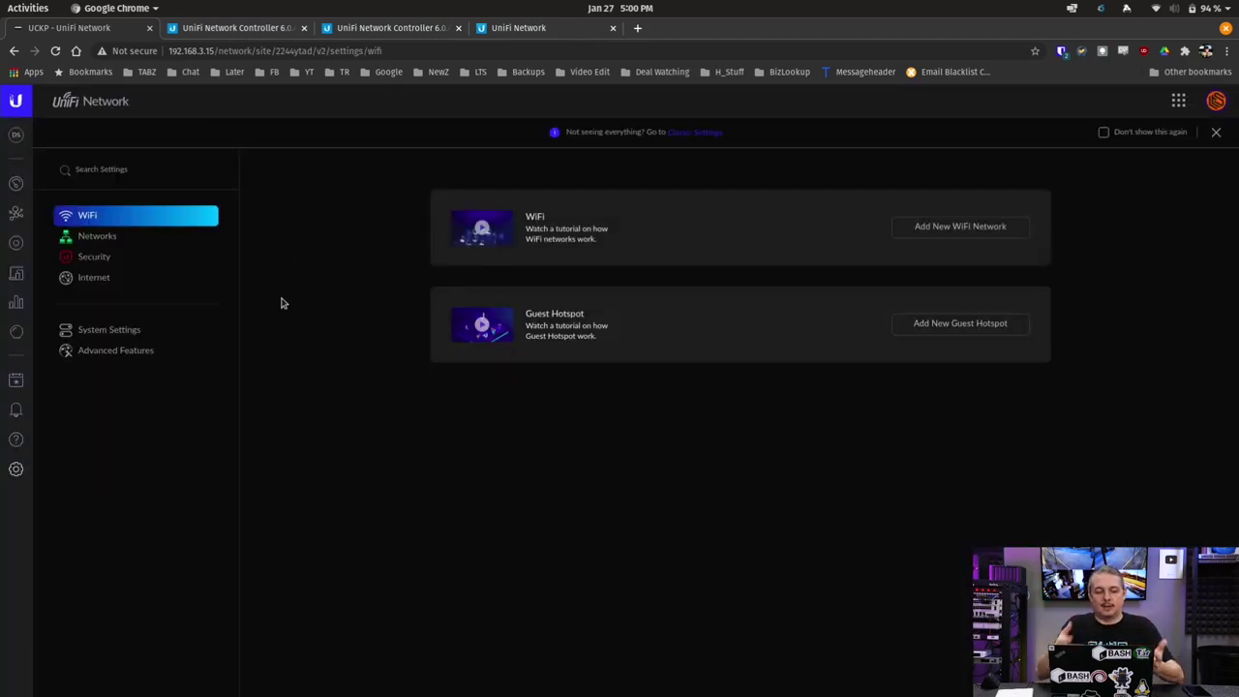
pyautogui.click(126, 333)
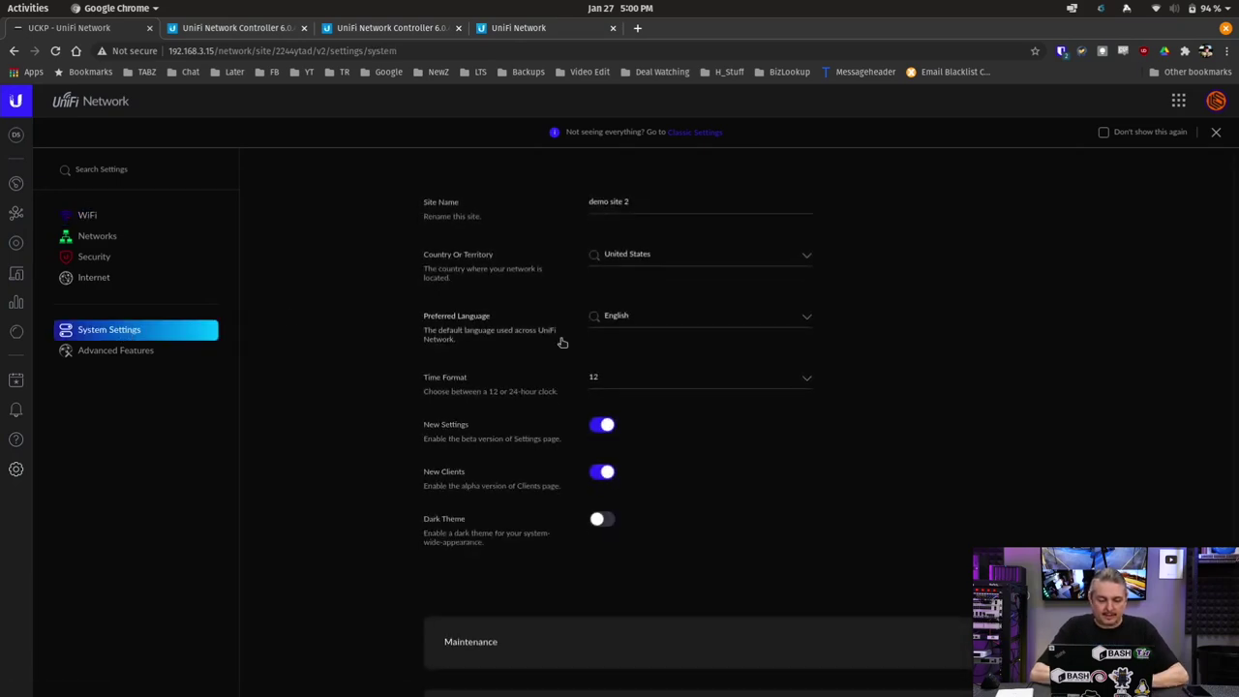
pyautogui.scroll(-1, 561, 339)
pyautogui.click(675, 627)
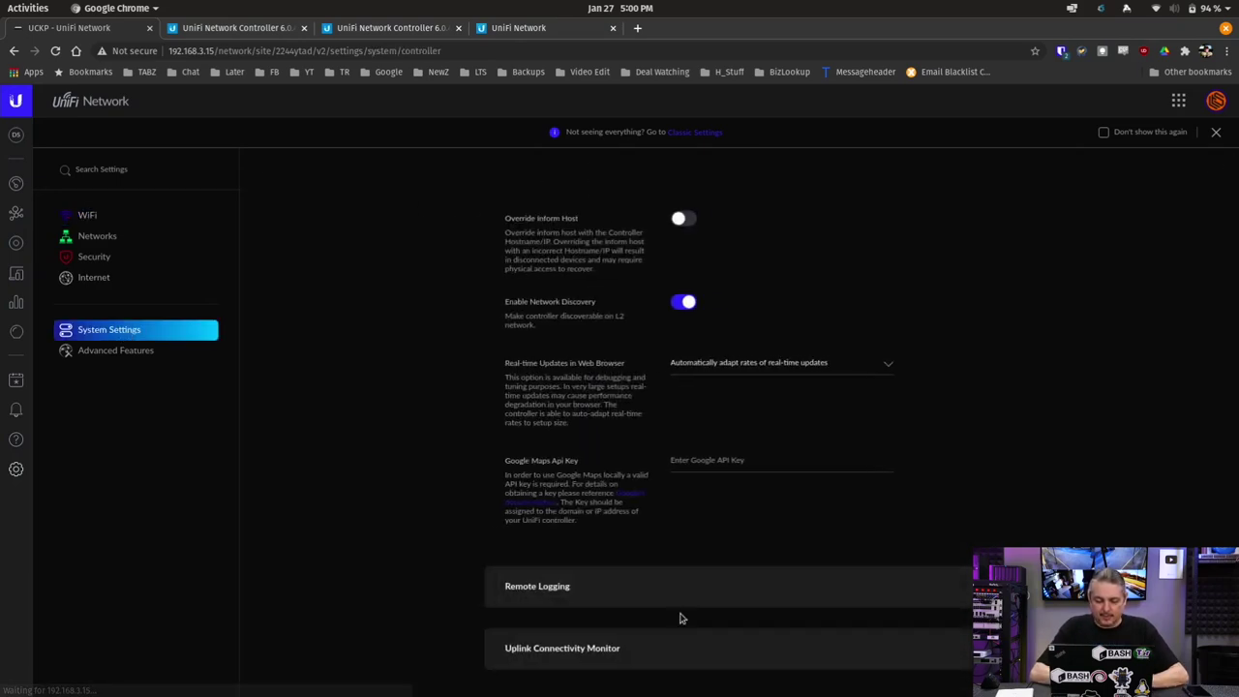
pyautogui.scroll(-3, 706, 571)
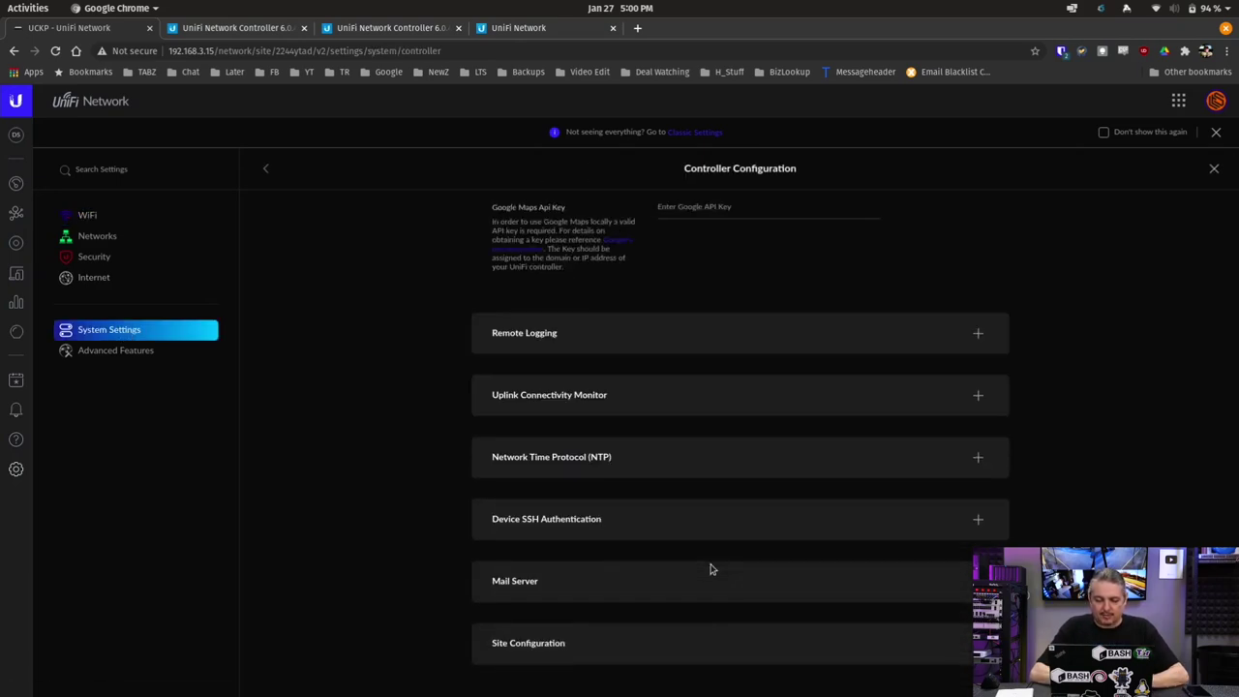
pyautogui.click(681, 641)
pyautogui.scroll(-2, 727, 564)
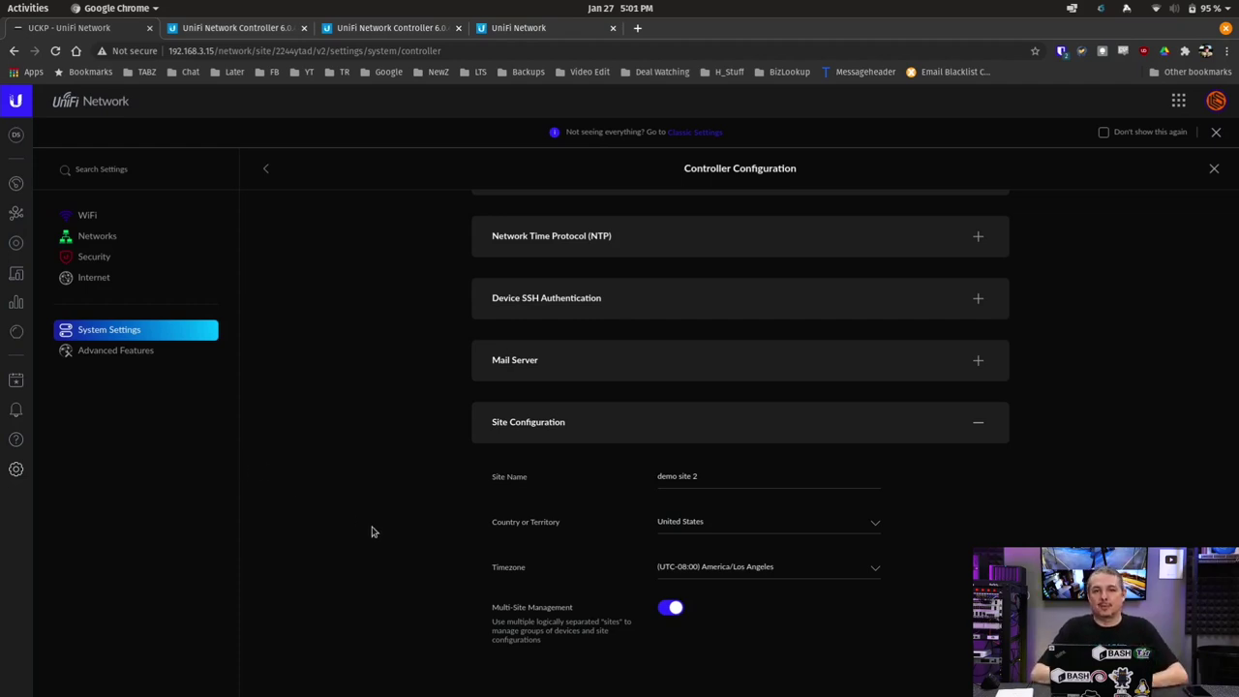
pyautogui.scroll(5, 373, 531)
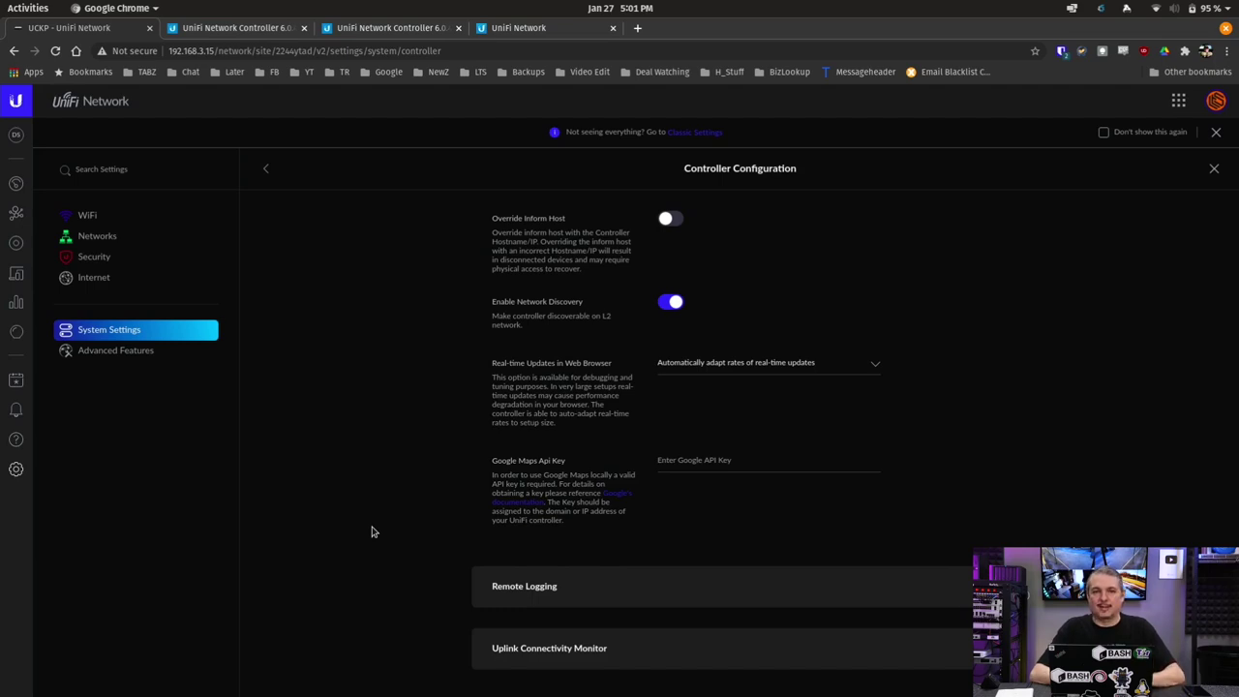
pyautogui.click(15, 135)
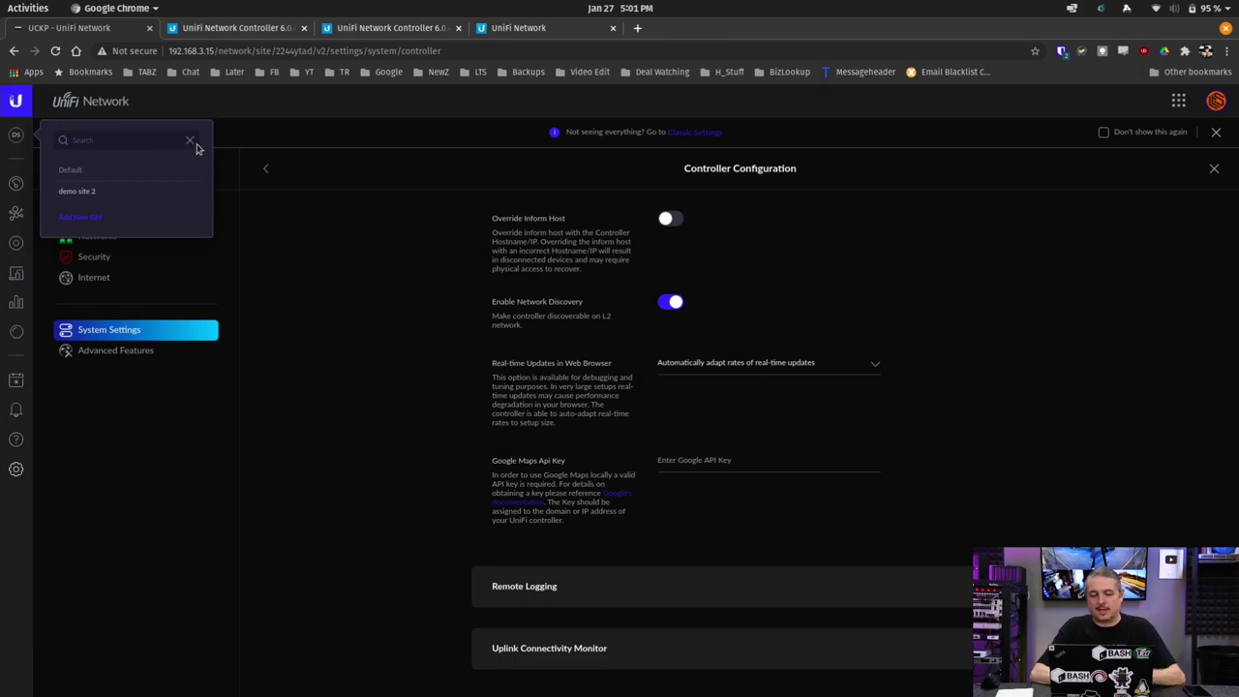
pyautogui.click(188, 280)
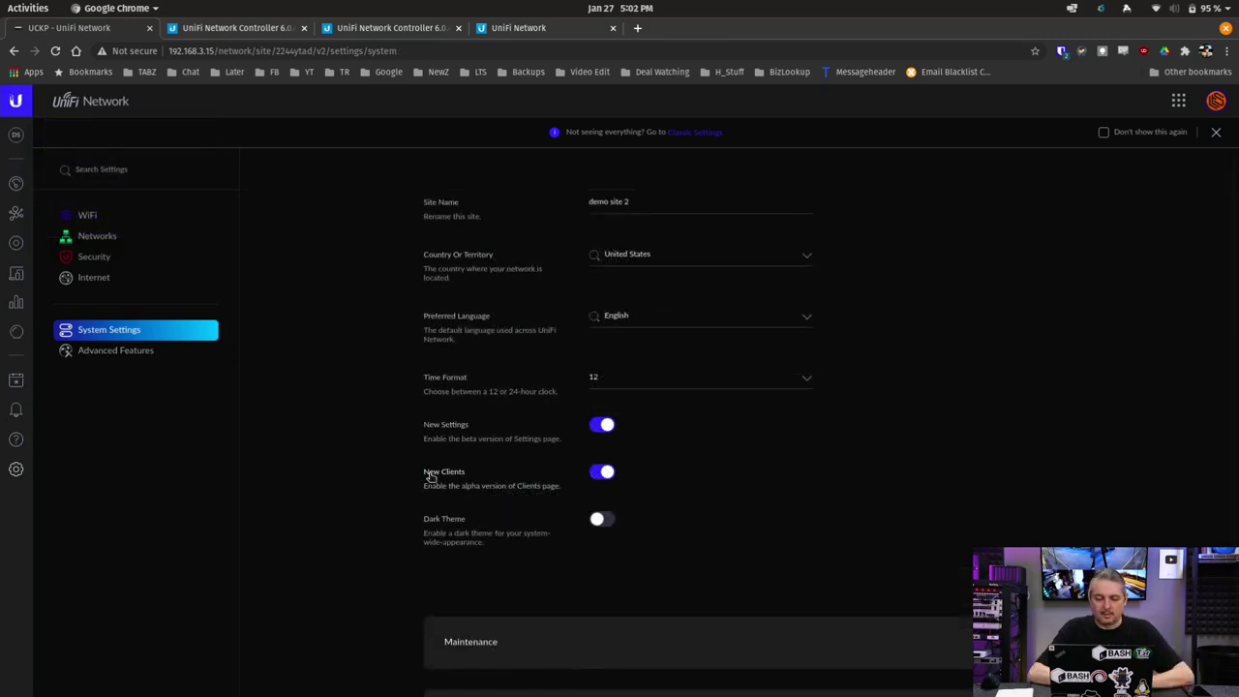
# - Highlight the New Clients option in demo site 2's system settings and view the LTSoffice site's existing client list
pyautogui.moveTo(426, 472); pyautogui.dragTo(560, 495)
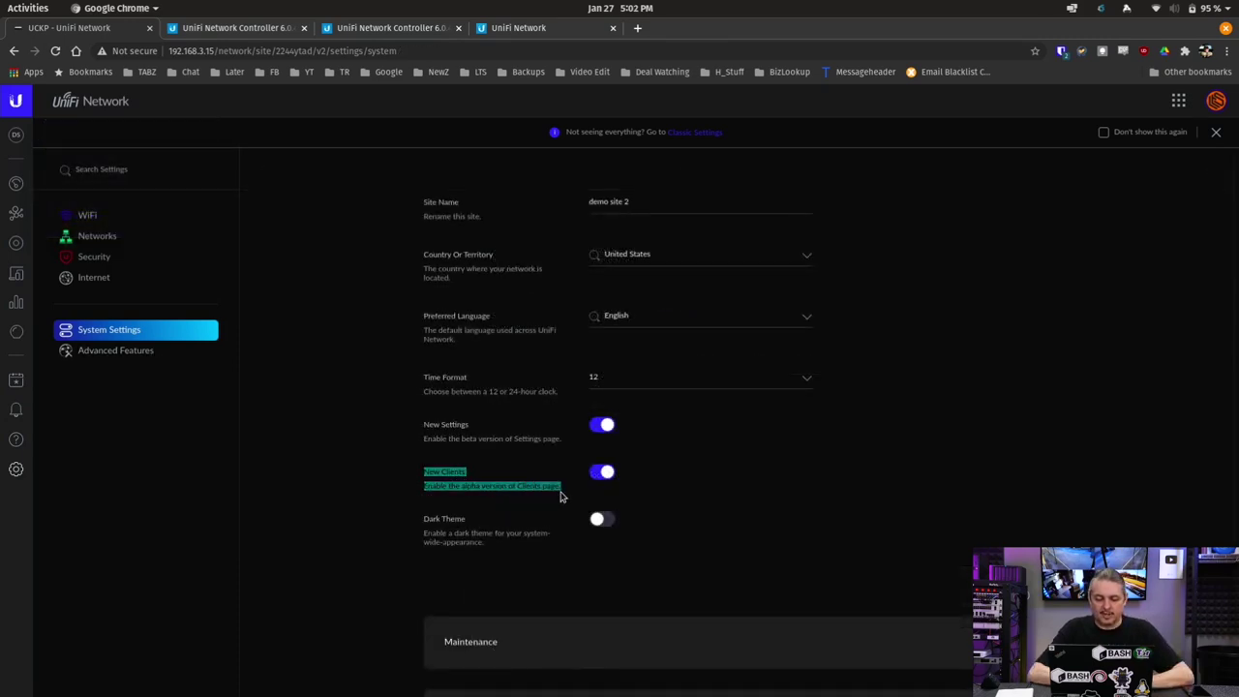
pyautogui.click(525, 29)
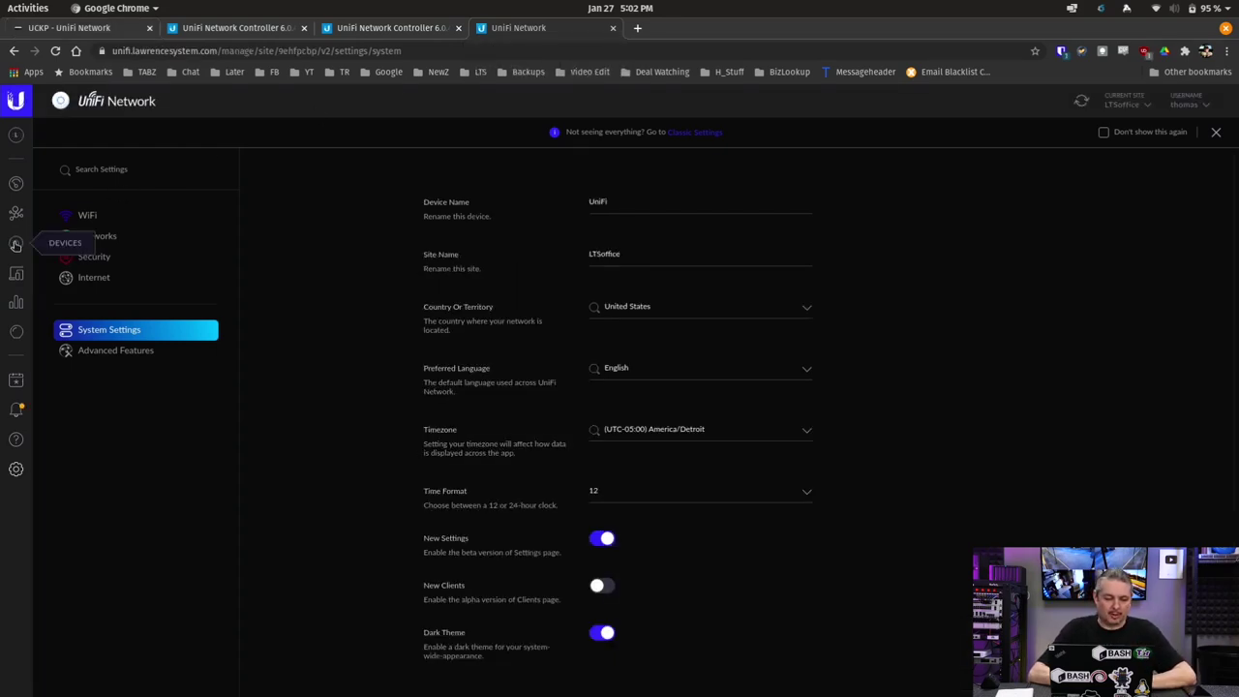
pyautogui.click(16, 272)
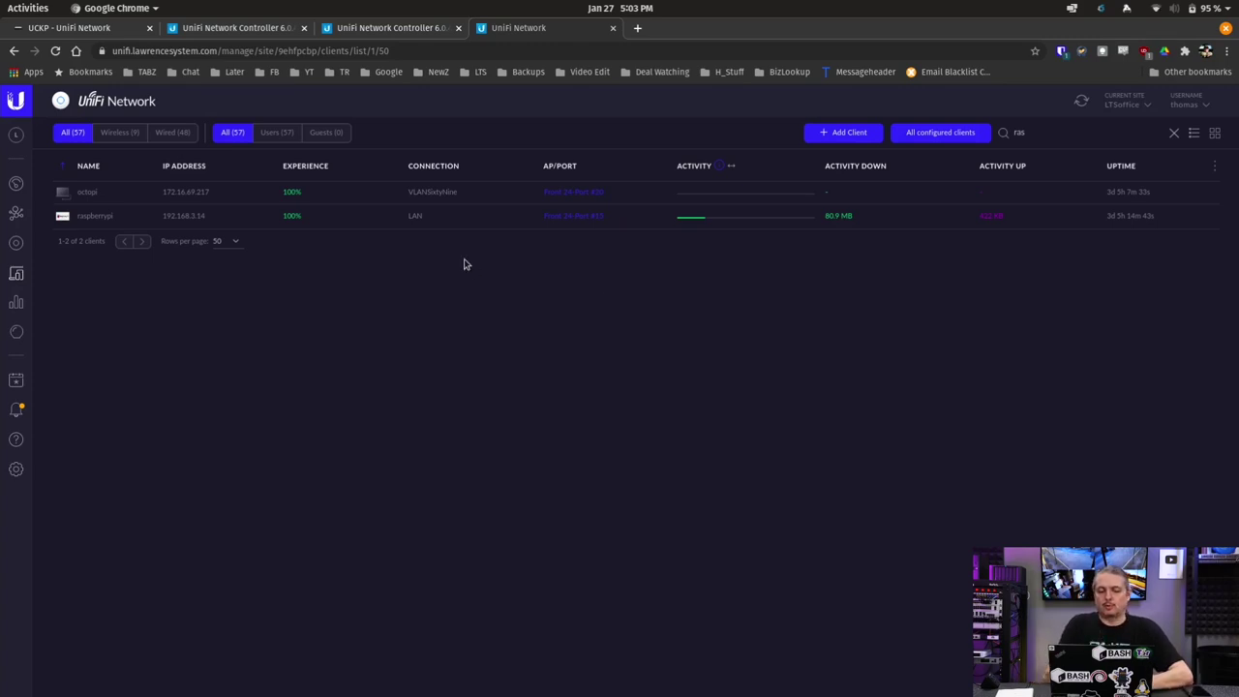
# - Switch off the New Clients option in demo site 2's system settings
pyautogui.click(39, 29)
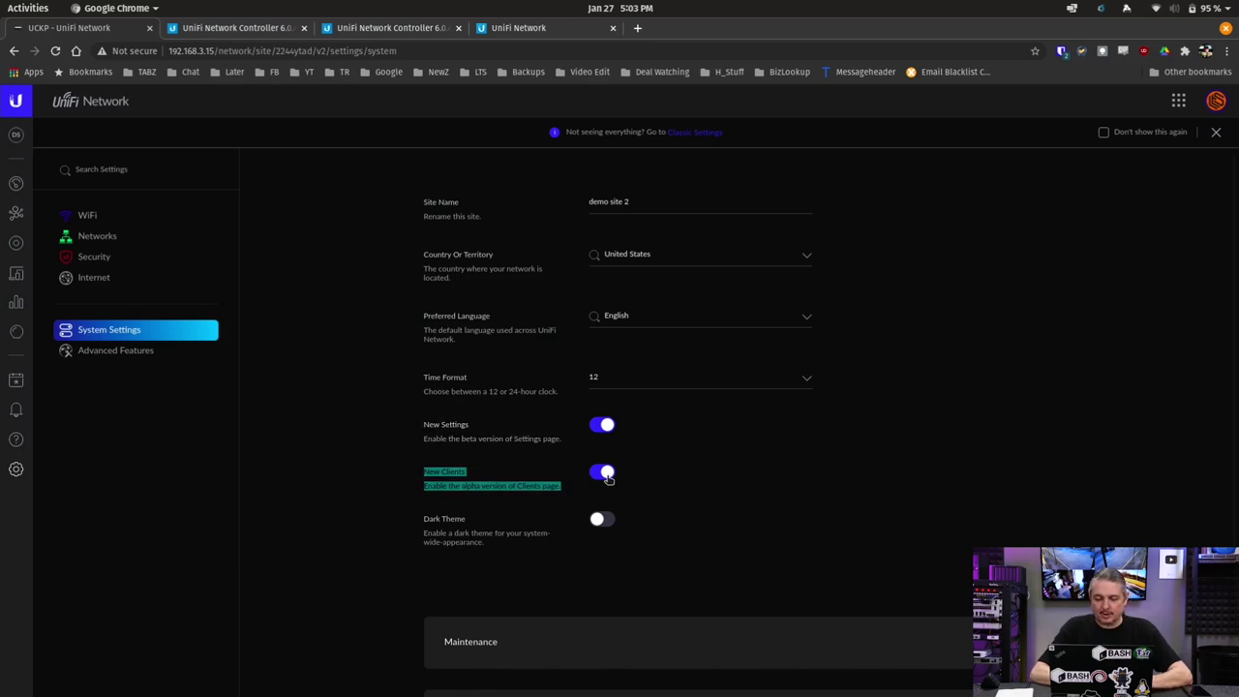
pyautogui.click(605, 473)
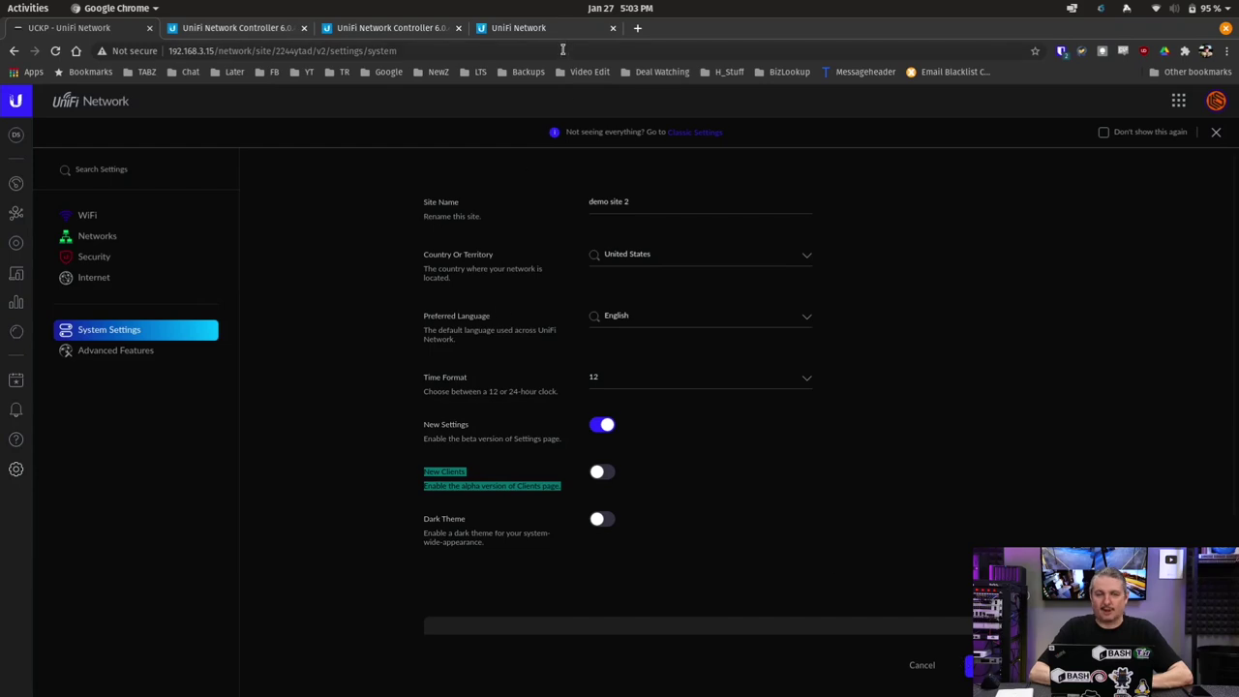
# - Open the raspberrypi client's details in the LTSoffice client list
pyautogui.click(578, 30)
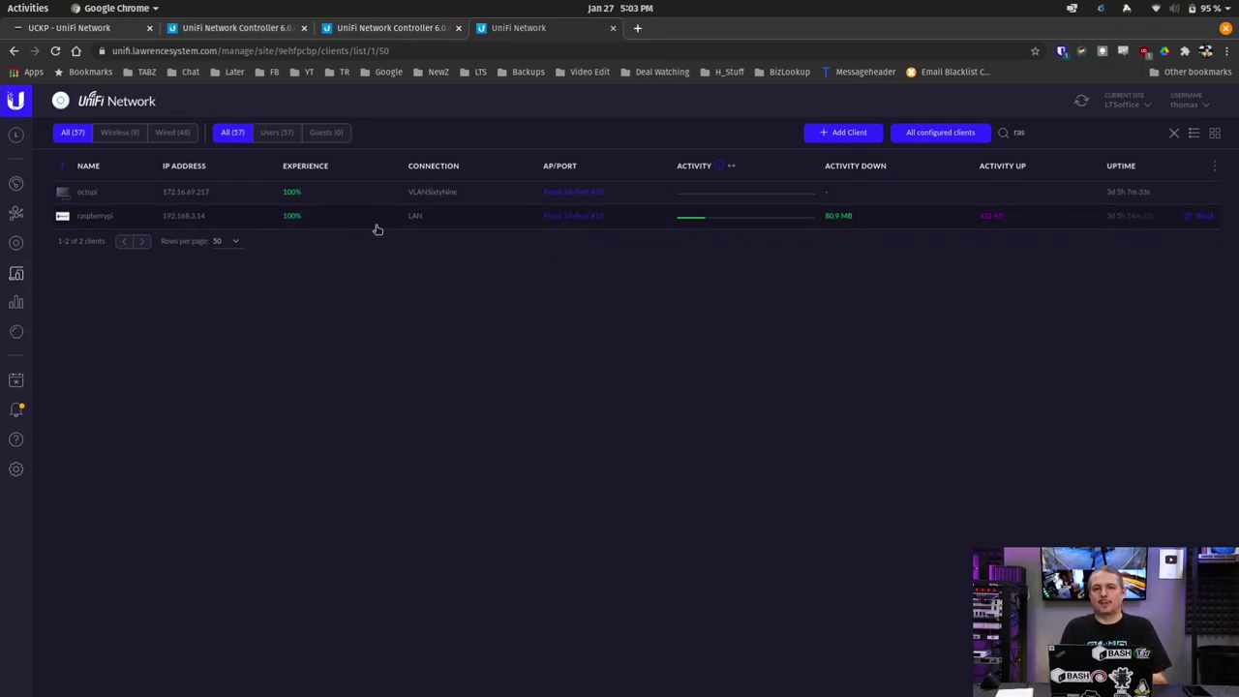
pyautogui.click(198, 218)
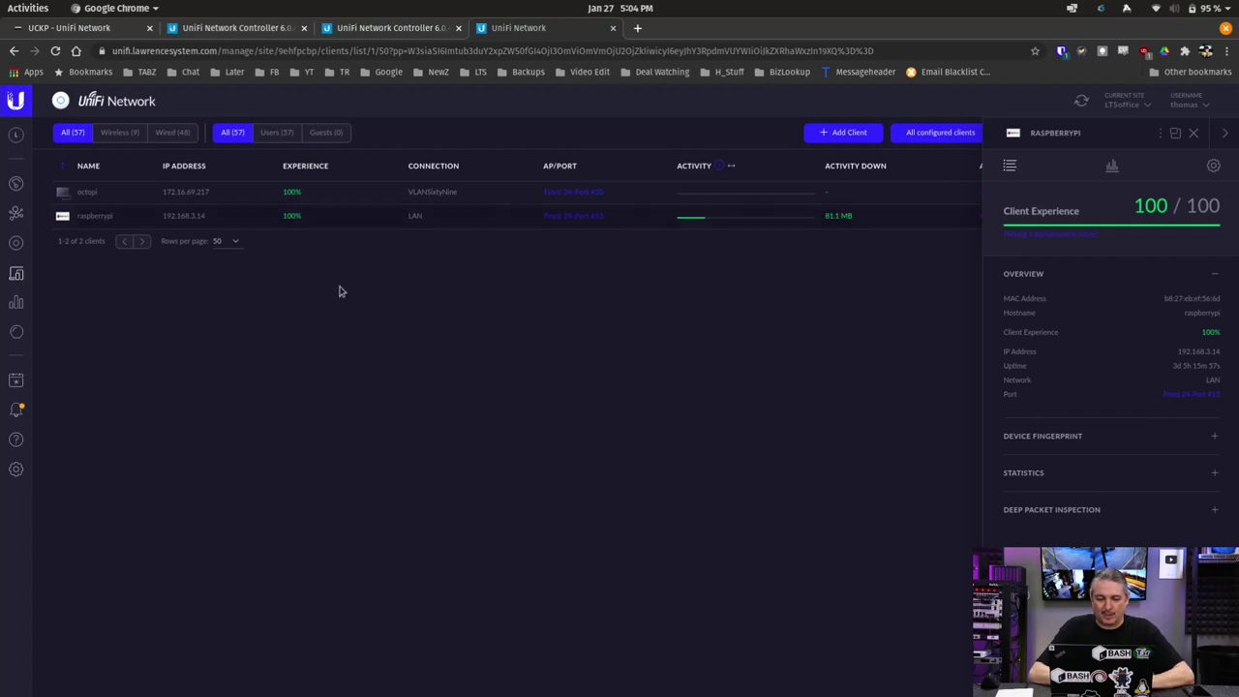
# - Enable New Clients in the LTSoffice system settings, apply the change, and open the new client list's options
pyautogui.click(16, 468)
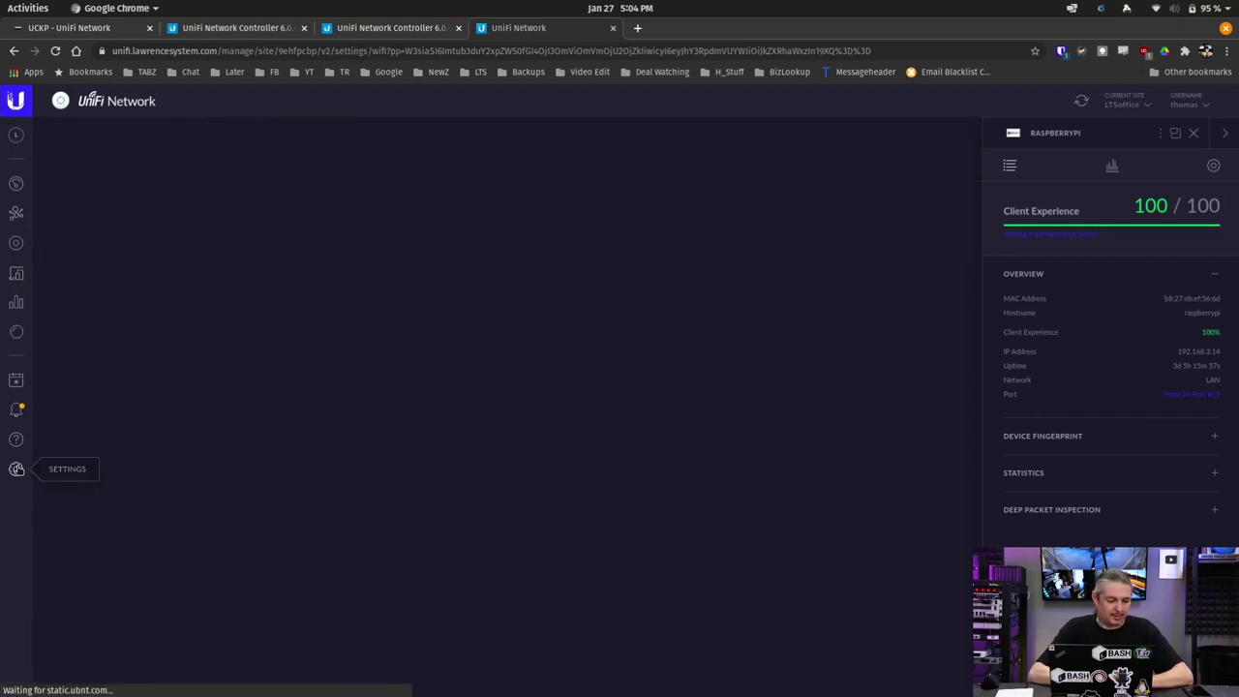
pyautogui.click(109, 331)
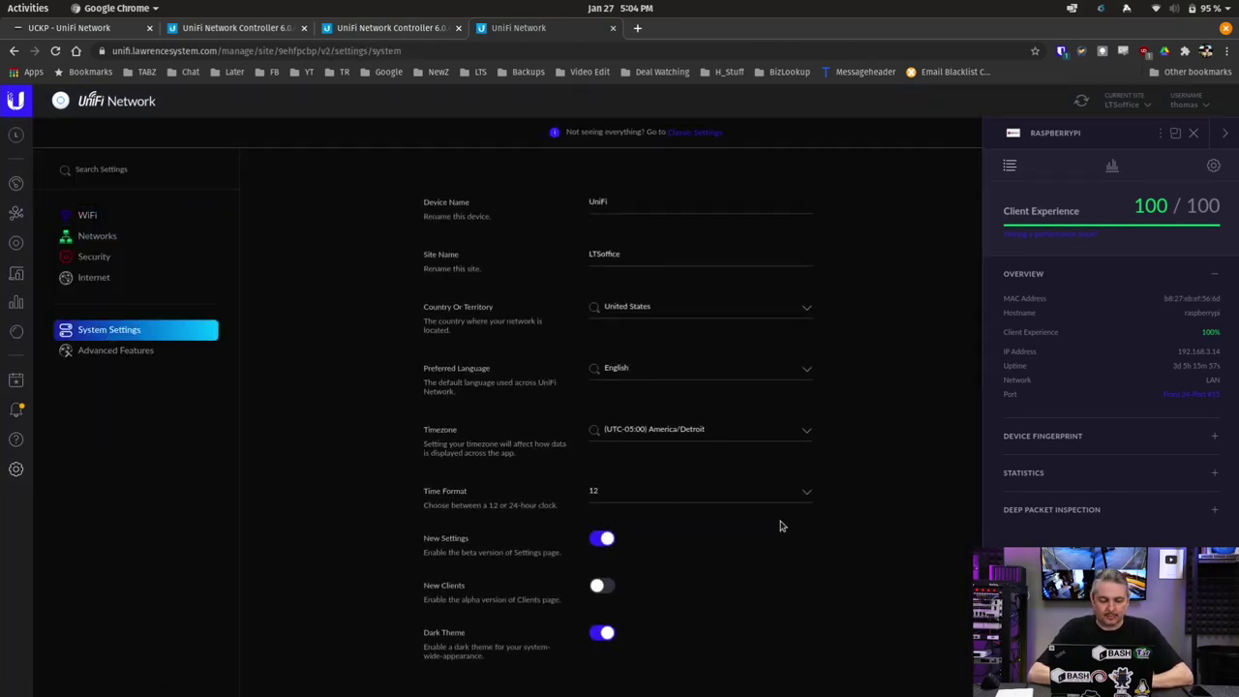
pyautogui.click(598, 585)
pyautogui.click(1193, 132)
pyautogui.click(985, 665)
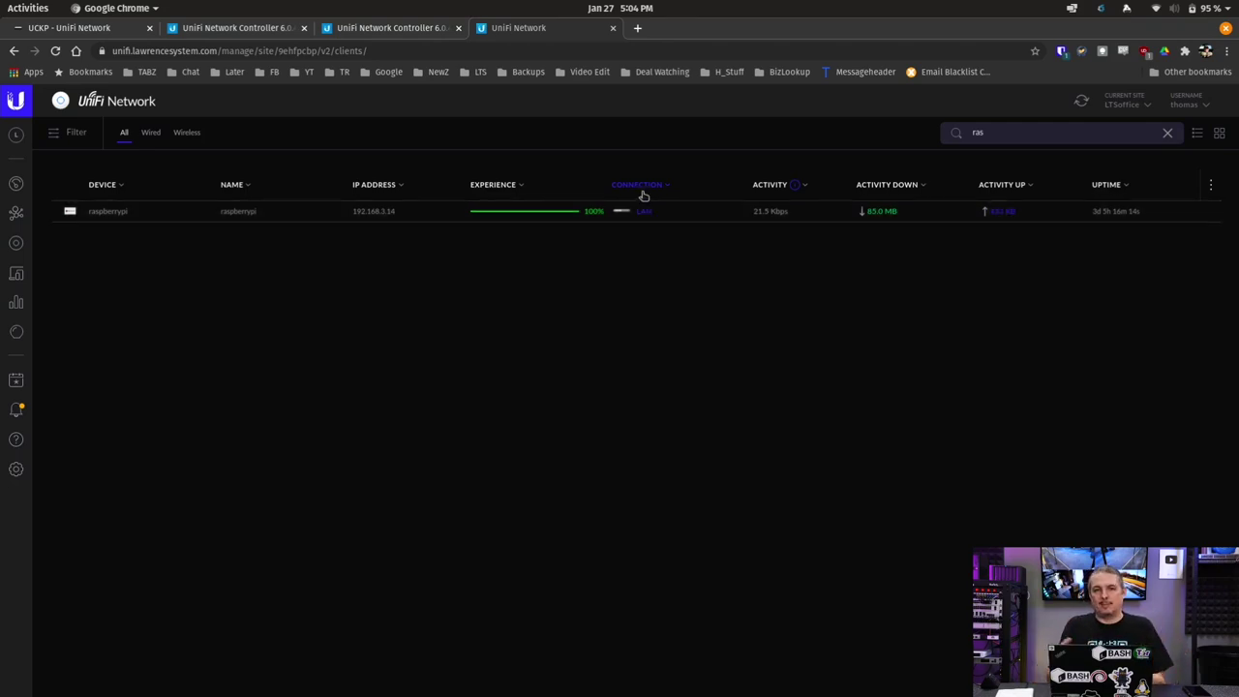
pyautogui.click(1211, 184)
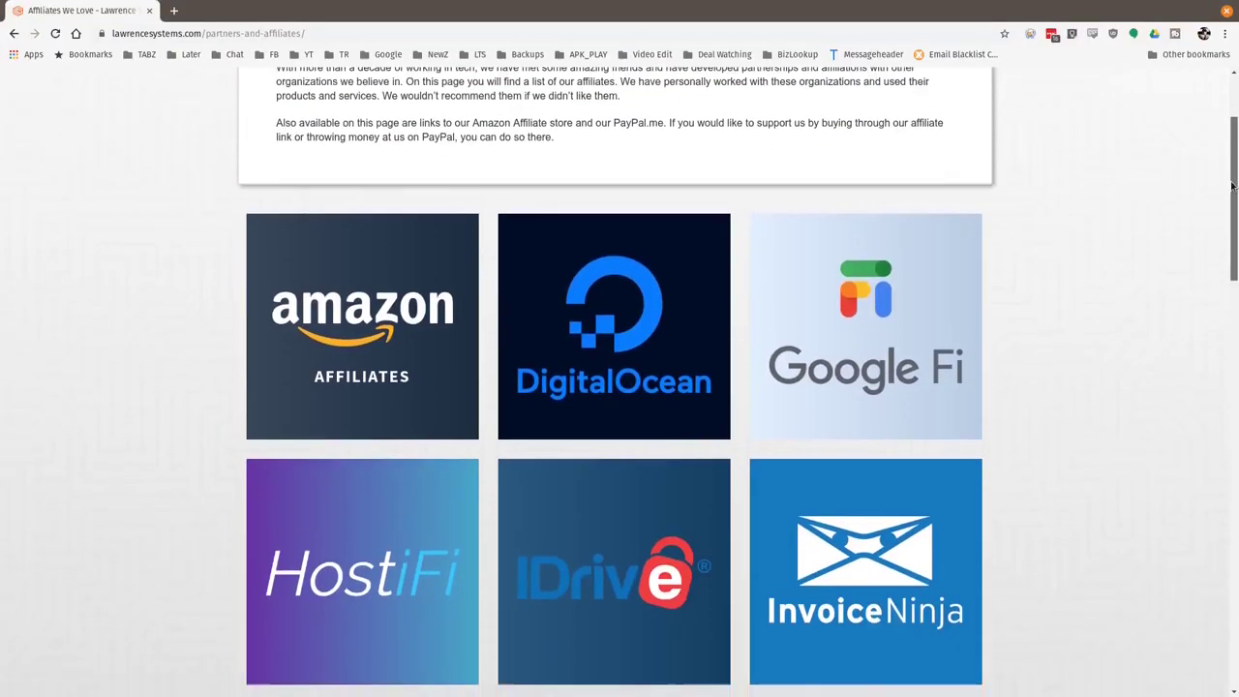
pyautogui.scroll(-5, 1223, 258)
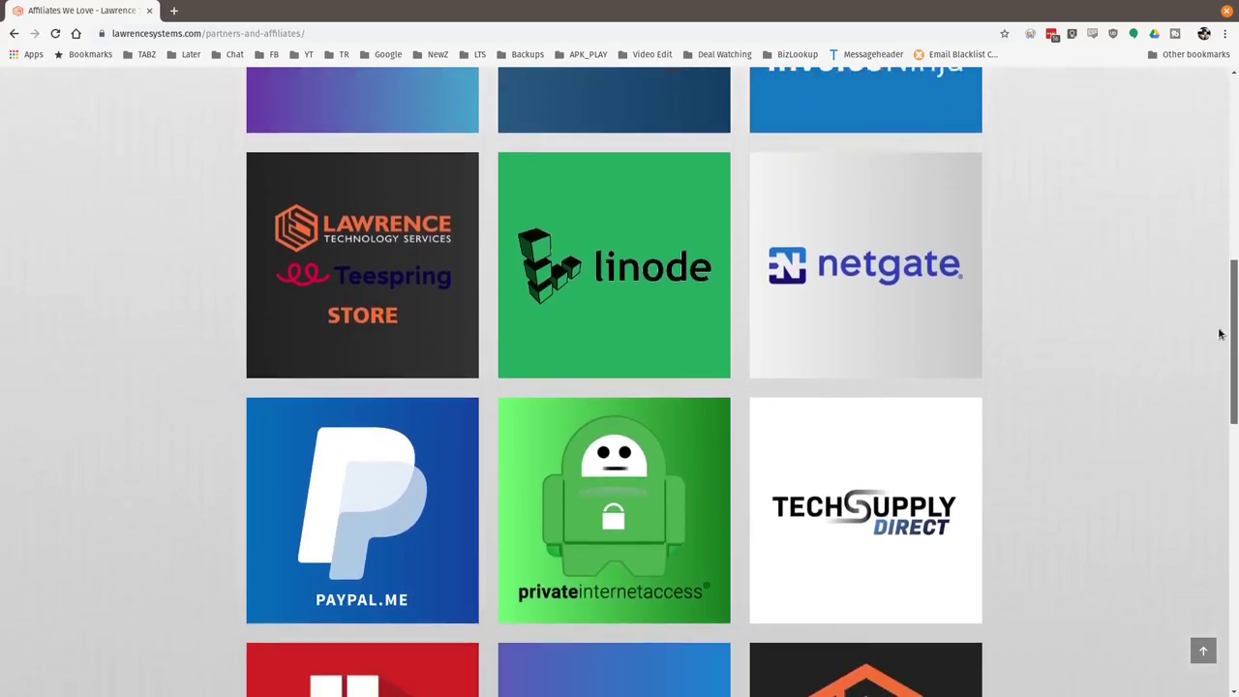